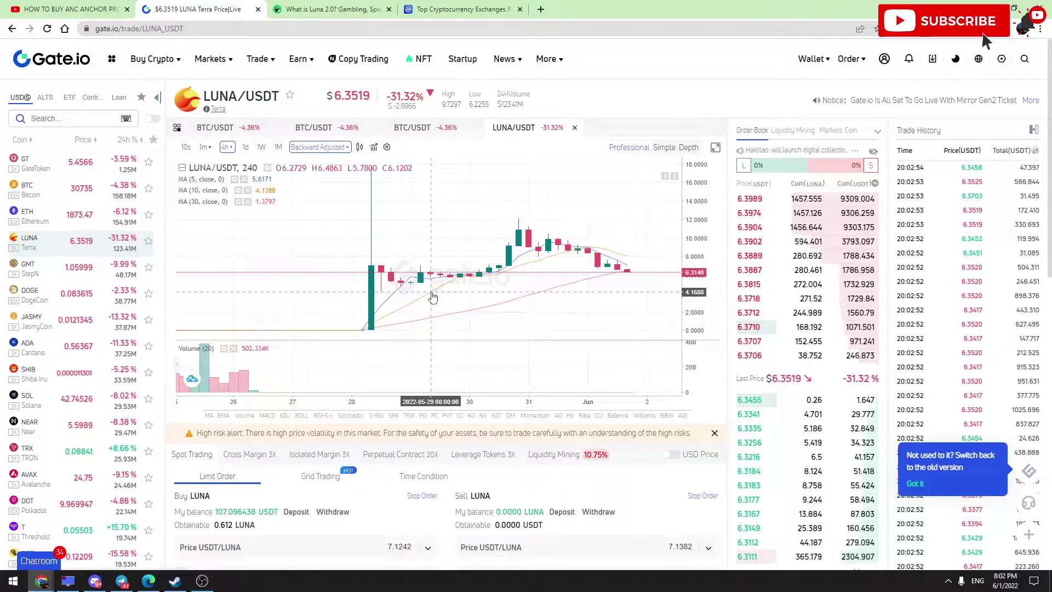
Review the chart's price options, the exchange rankings, the Luna 2.0 article and Gate.io's LUNA/USDT page.
left_click(316, 146)
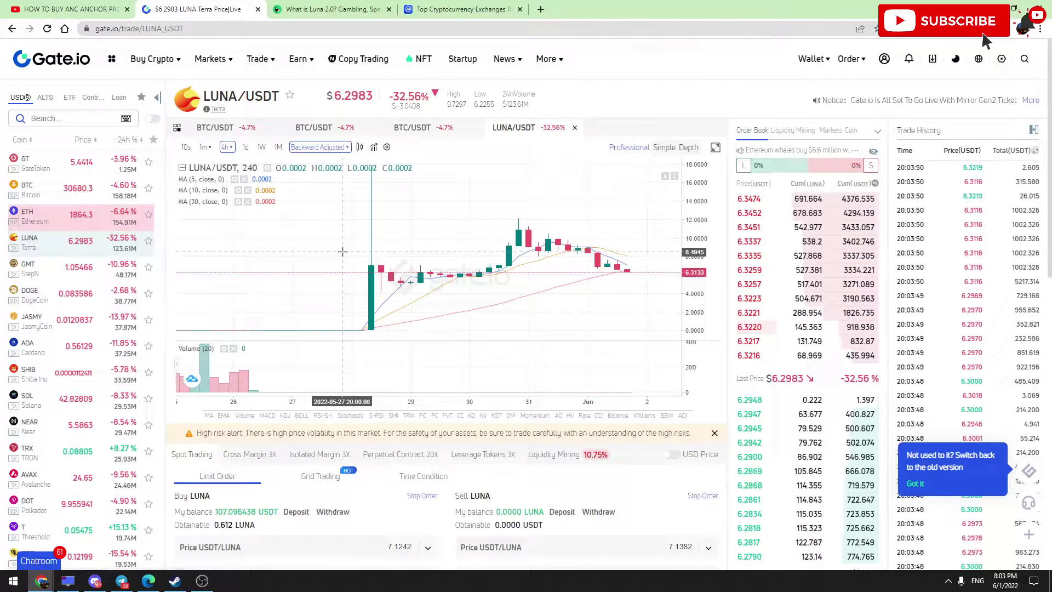
key("ctrl+4")
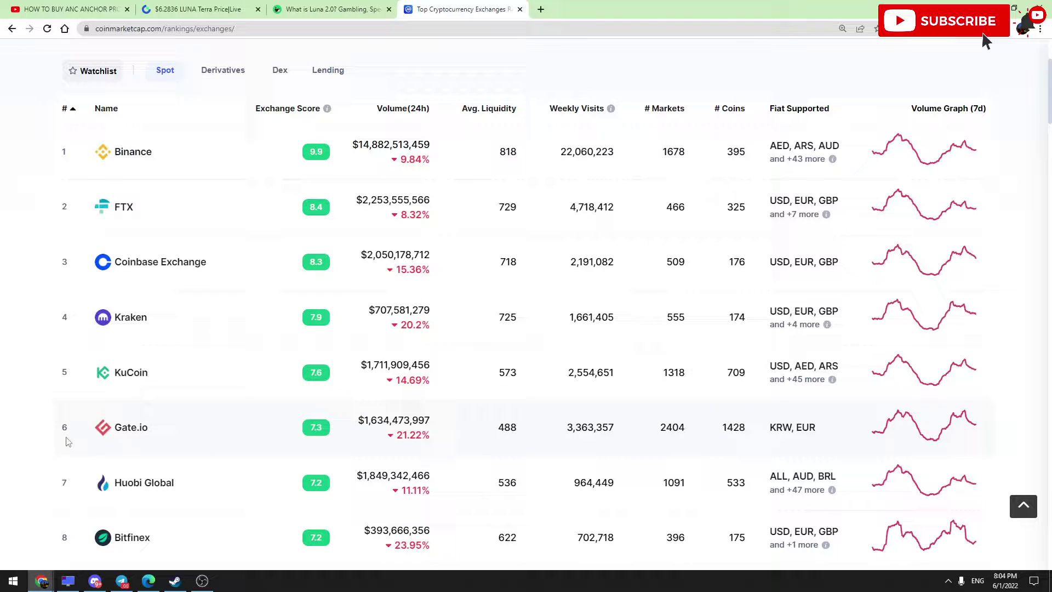
key("ctrl+3")
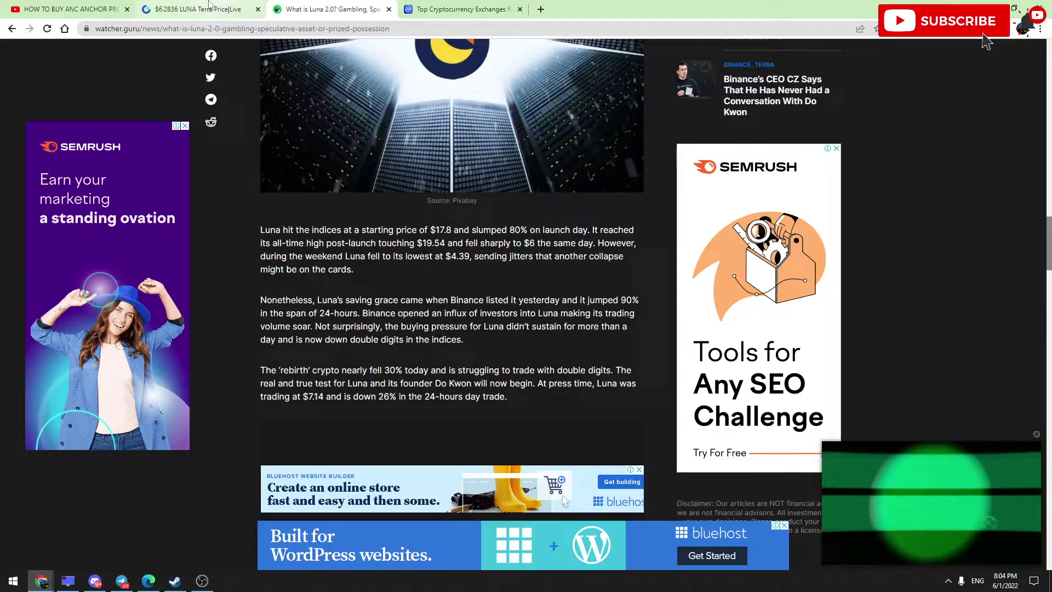
left_click(208, 8)
Expand the ANC tutorial video's full description to reveal the Gate.io sign-up referral link.
left_click(71, 9)
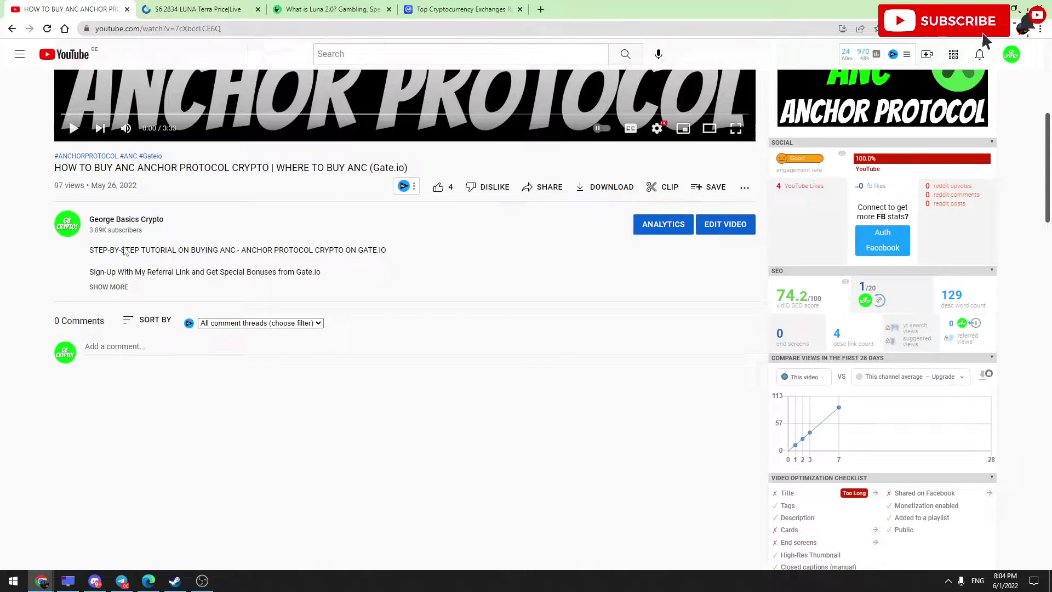
left_click(118, 288)
key("ctrl+2")
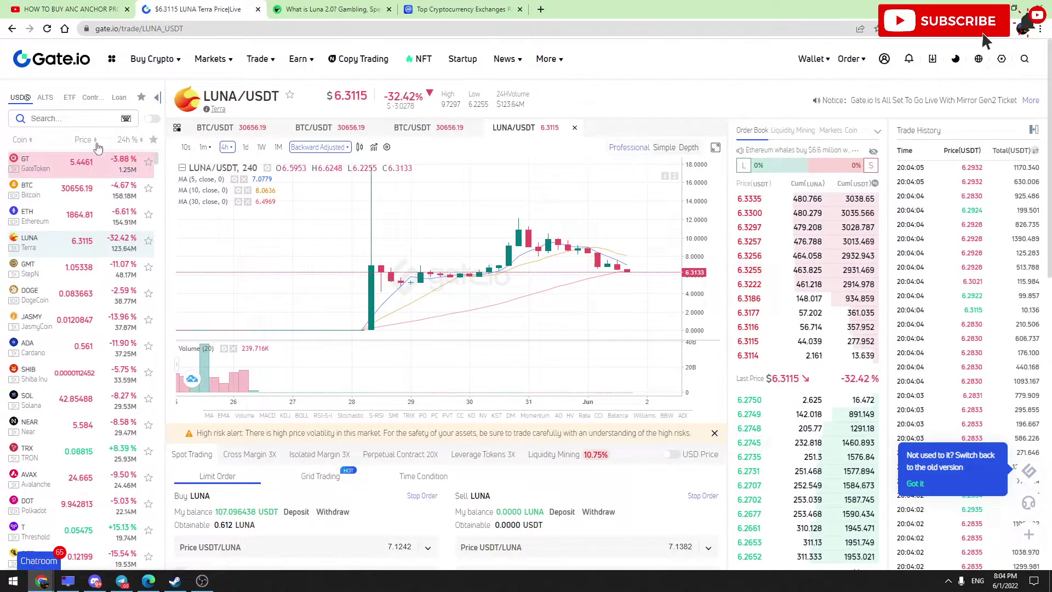
key("ctrl+1")
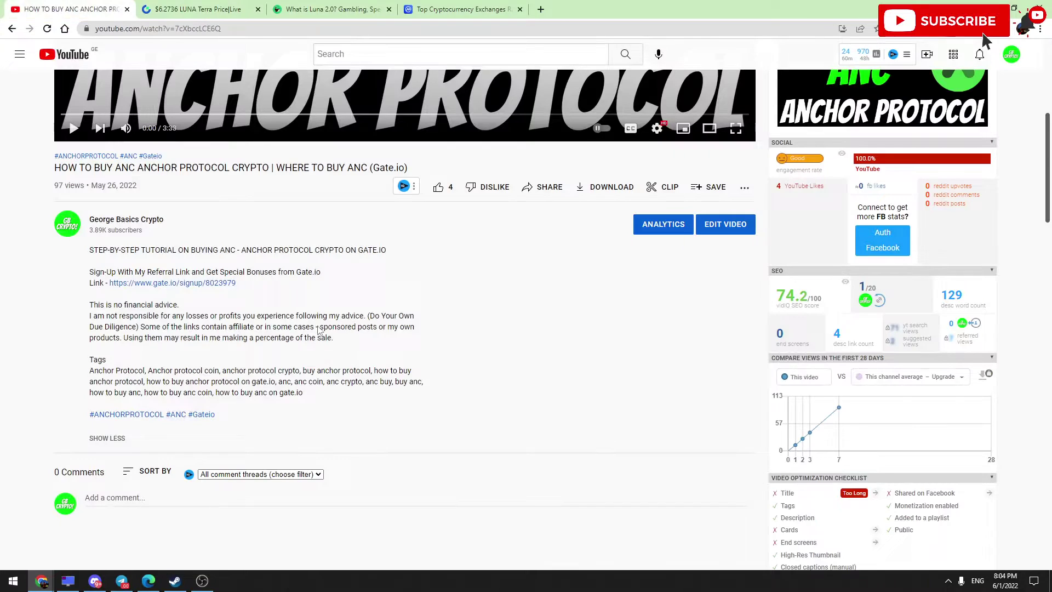
Open the Gate.io referral sign-up page and read the new-user rewards and restricted-countries notice.
left_click(200, 283)
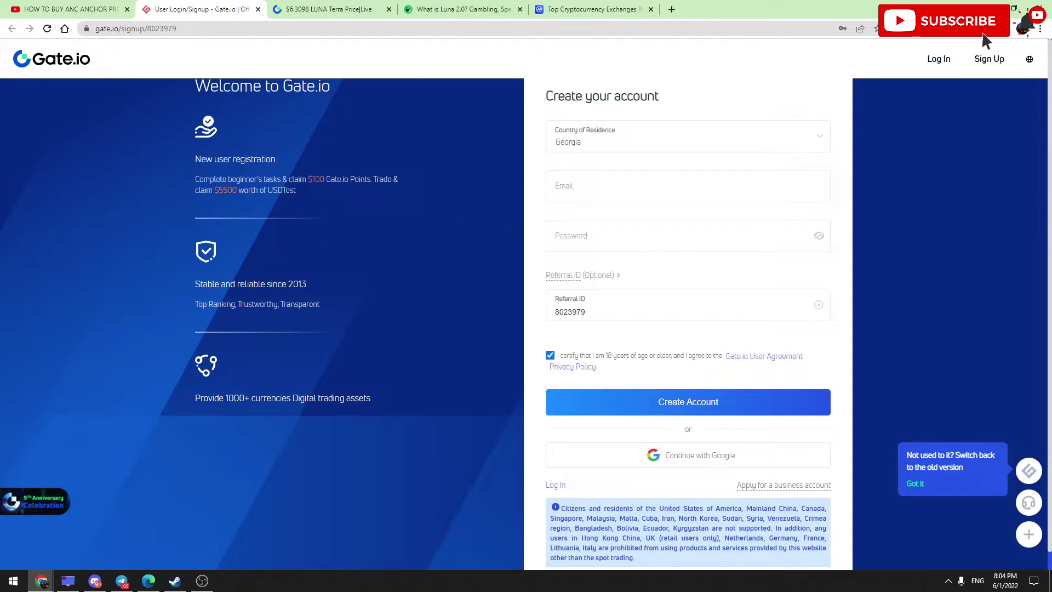
left_click_drag(217, 181, 377, 197)
left_click(205, 181)
scroll(601, 296, "down", 1)
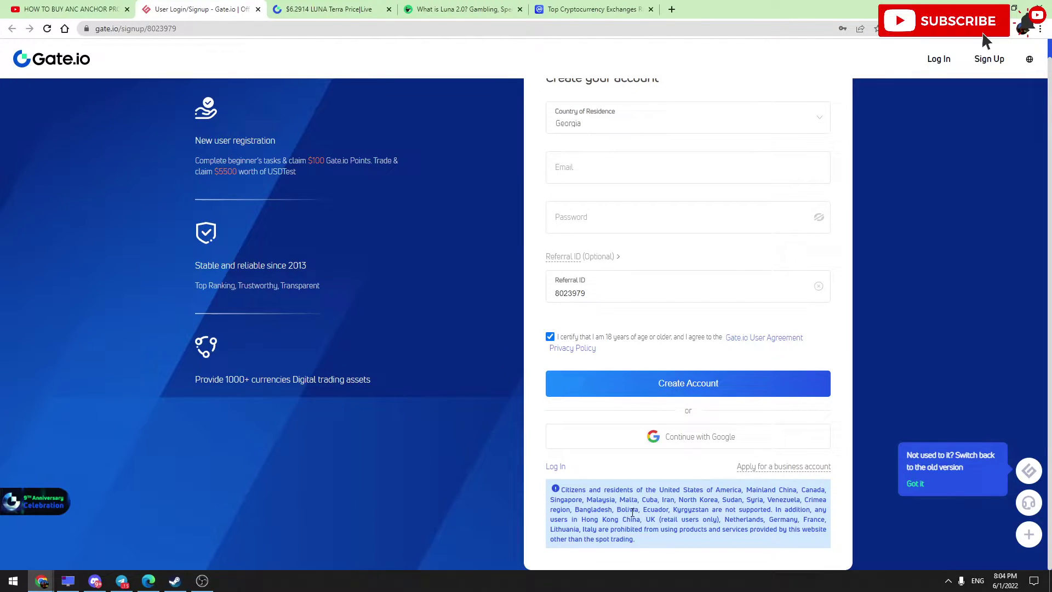
left_click_drag(560, 489, 686, 544)
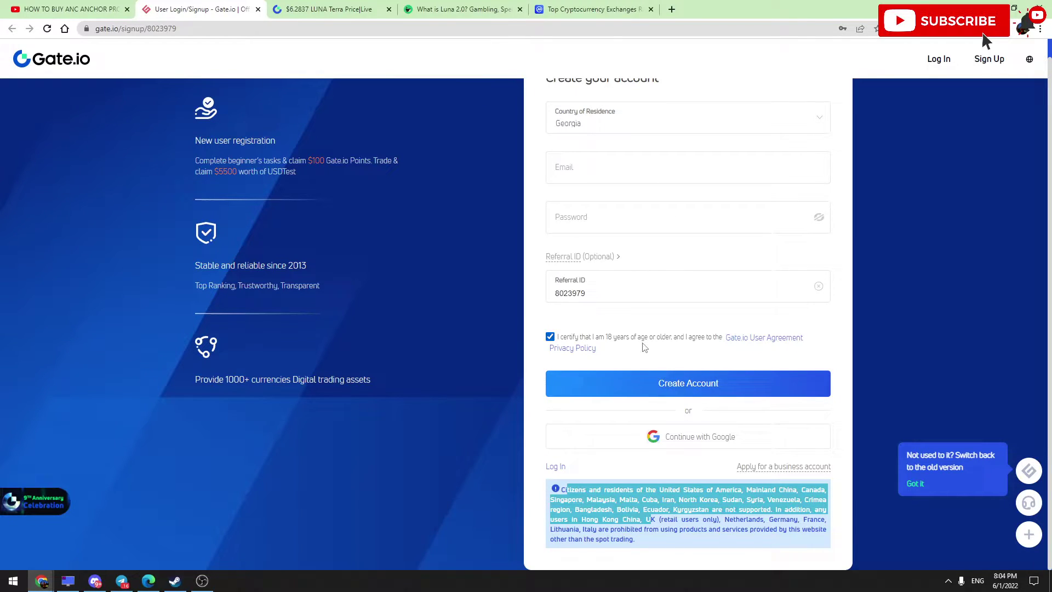
left_click(586, 499)
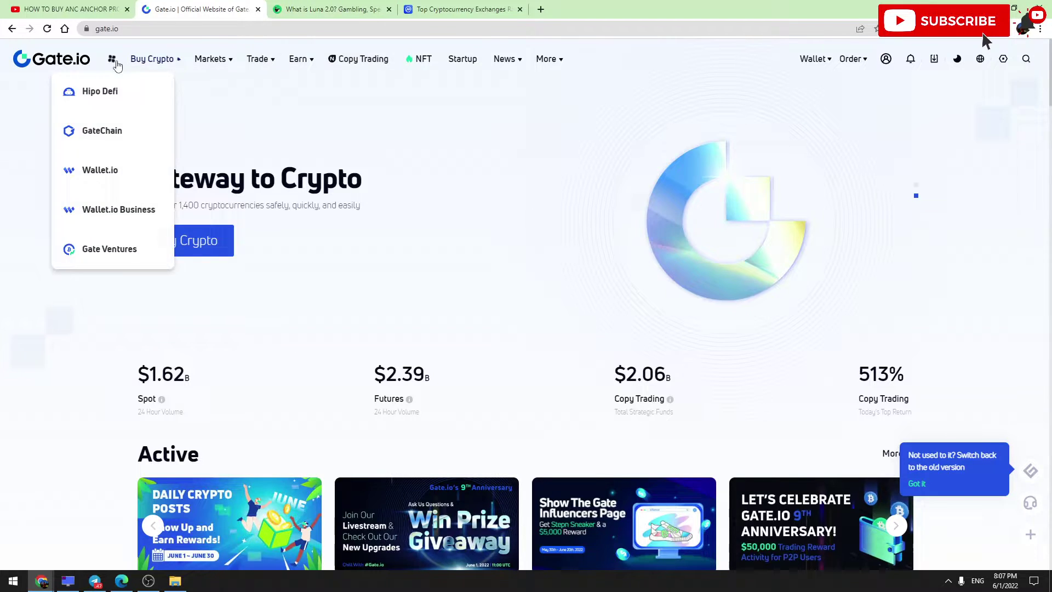
On the credit-card Buy Crypto page, choose USDT as the currency to purchase with 100 USD.
mouse_move(151, 60)
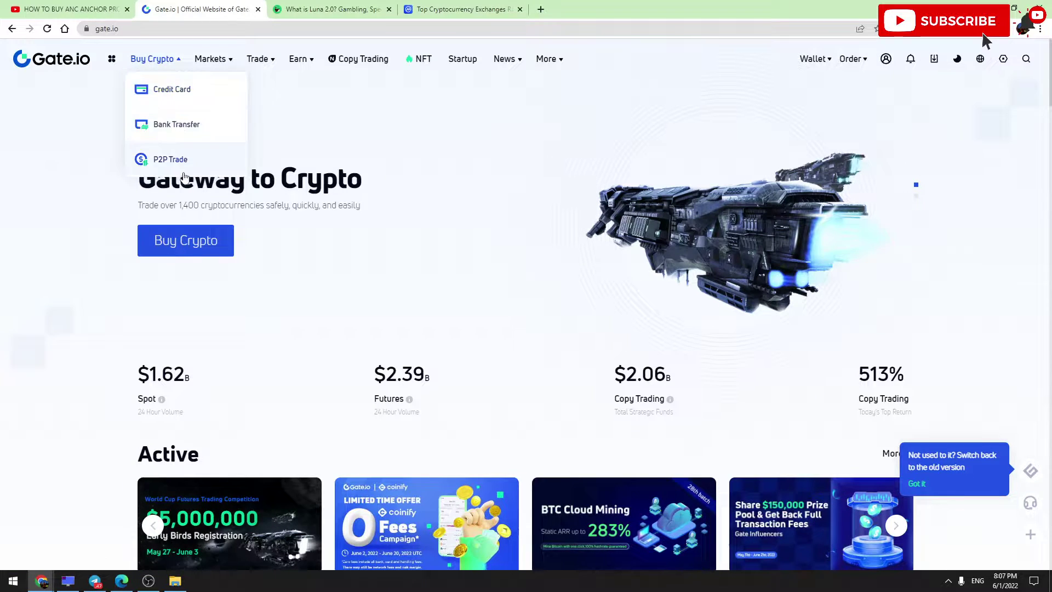
left_click(181, 89)
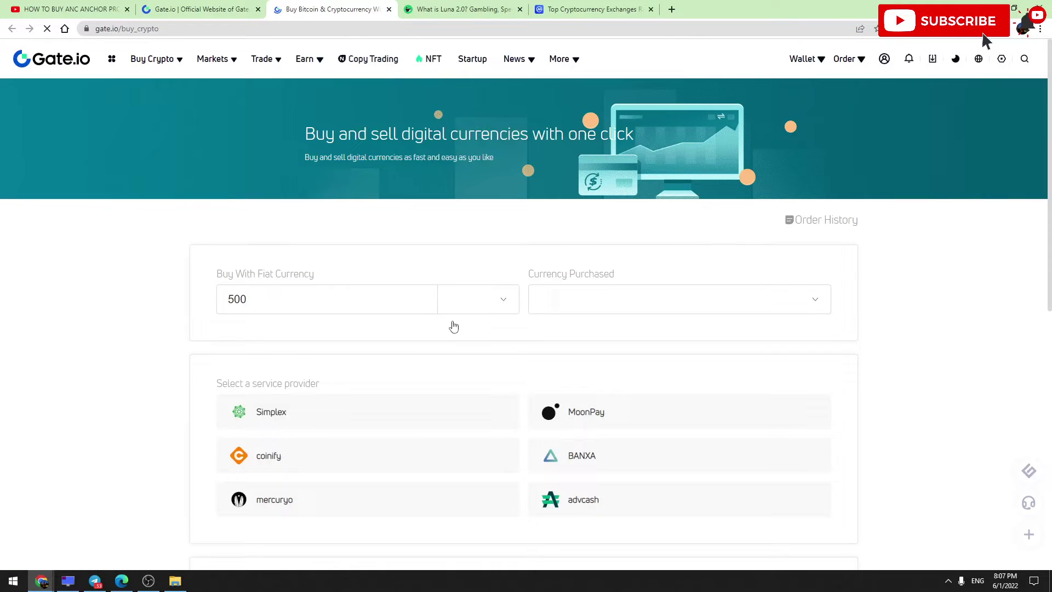
left_click(605, 305)
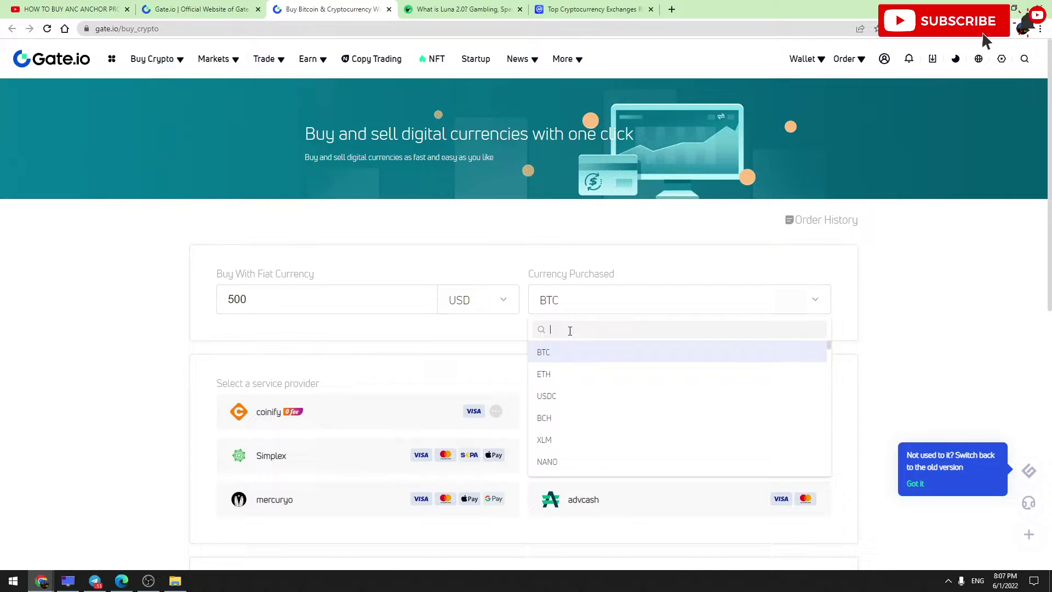
type("usdt")
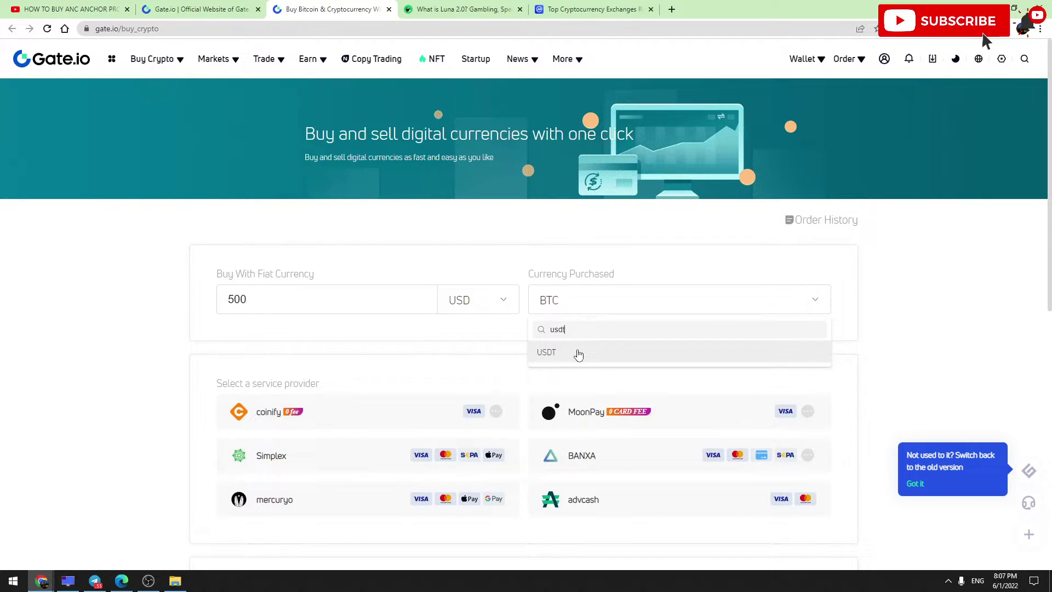
left_click(578, 354)
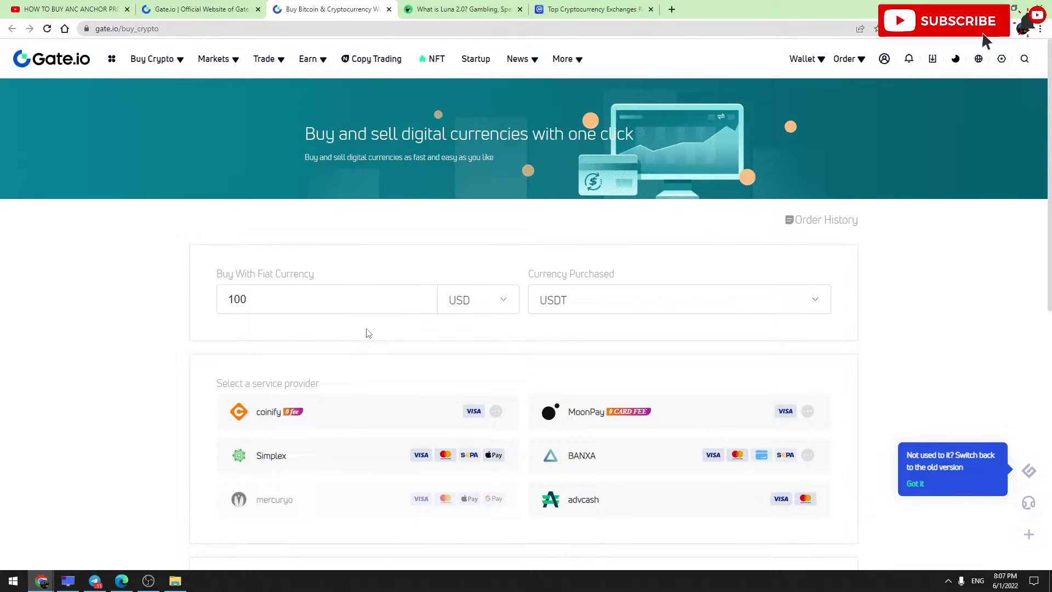
scroll(299, 350, "down", 2)
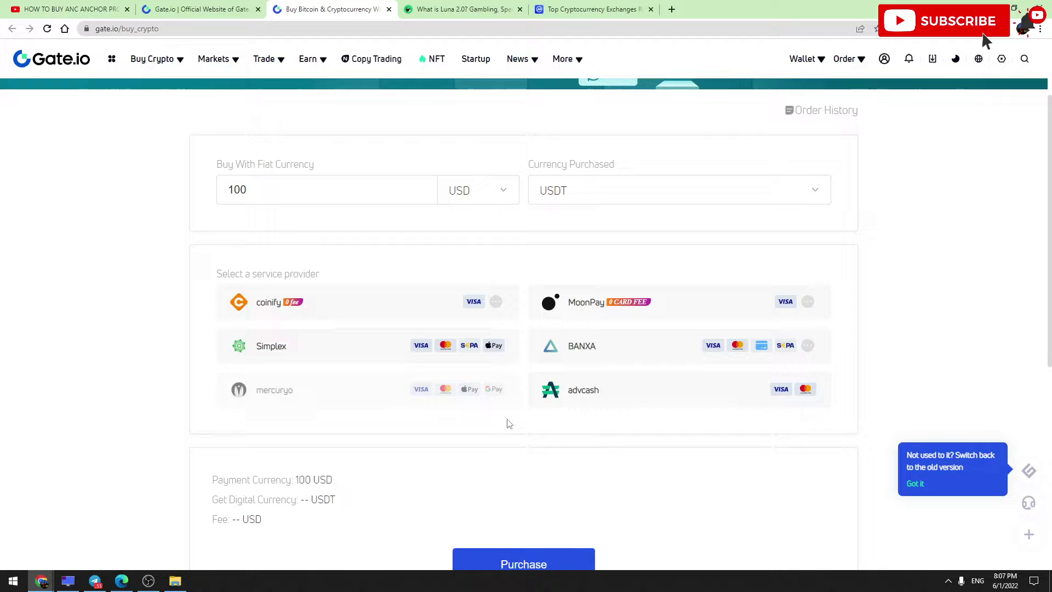
Compare coinify and BANXA, settling on BANXA as the service provider.
left_click(389, 302)
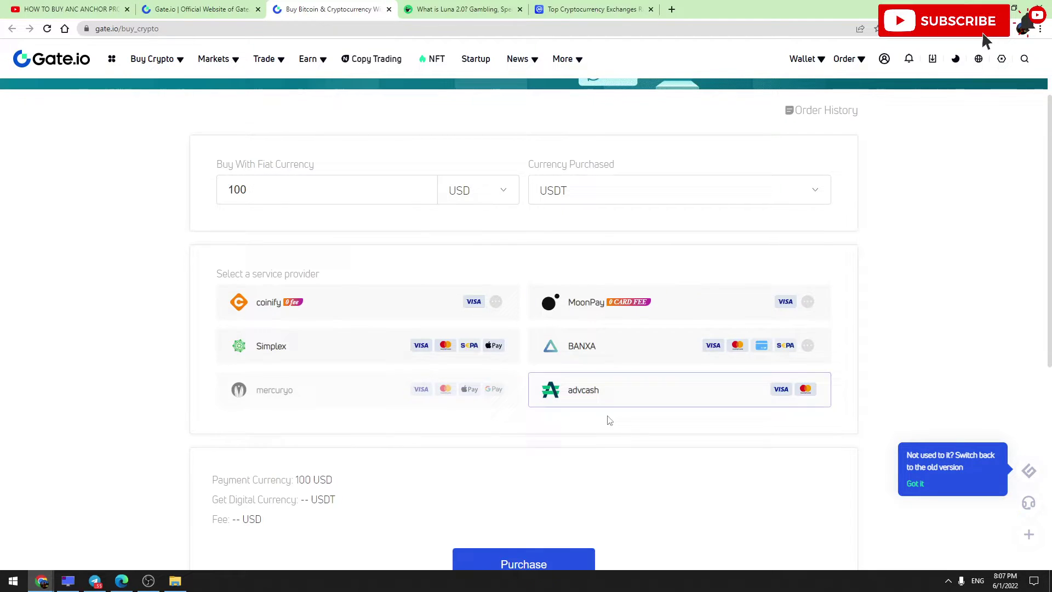
left_click(639, 349)
scroll(421, 331, "down", 4)
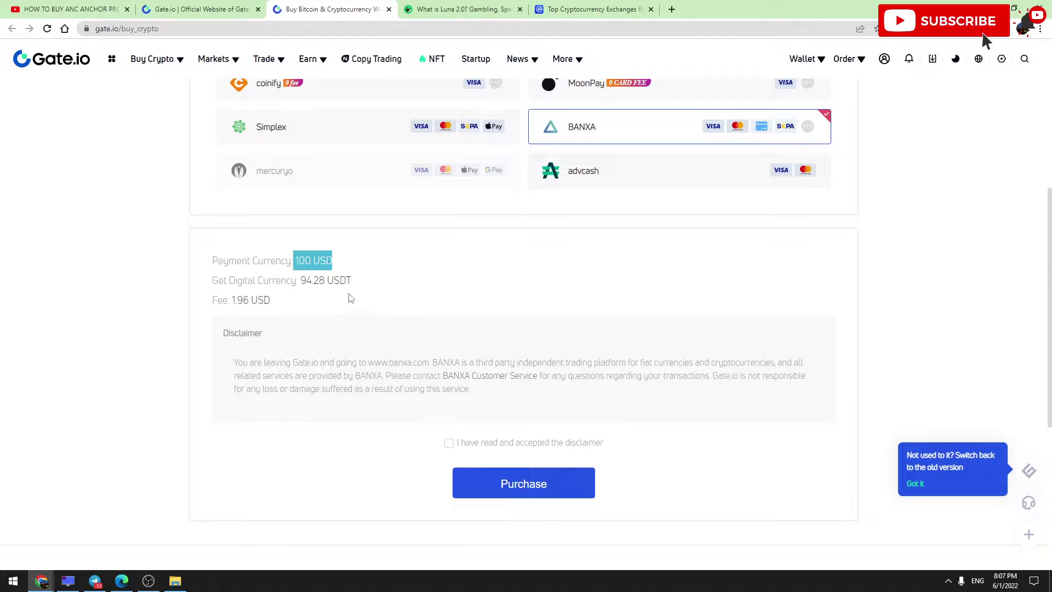
Review the 94.28 USDT quote and fee, accept Banxa's disclaimer, and proceed to purchase.
triple_click(321, 280)
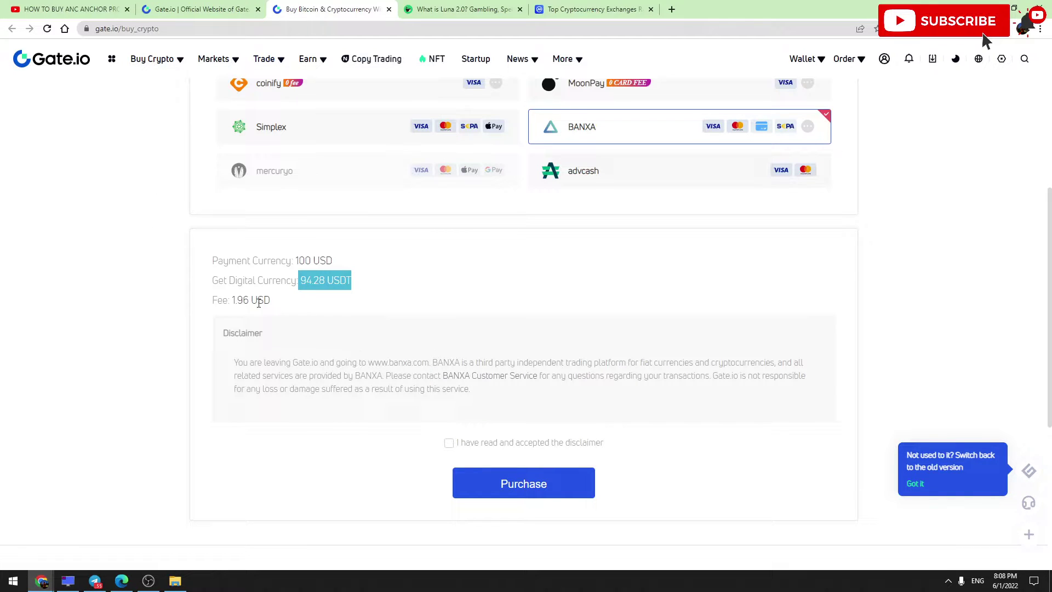
left_click(220, 306)
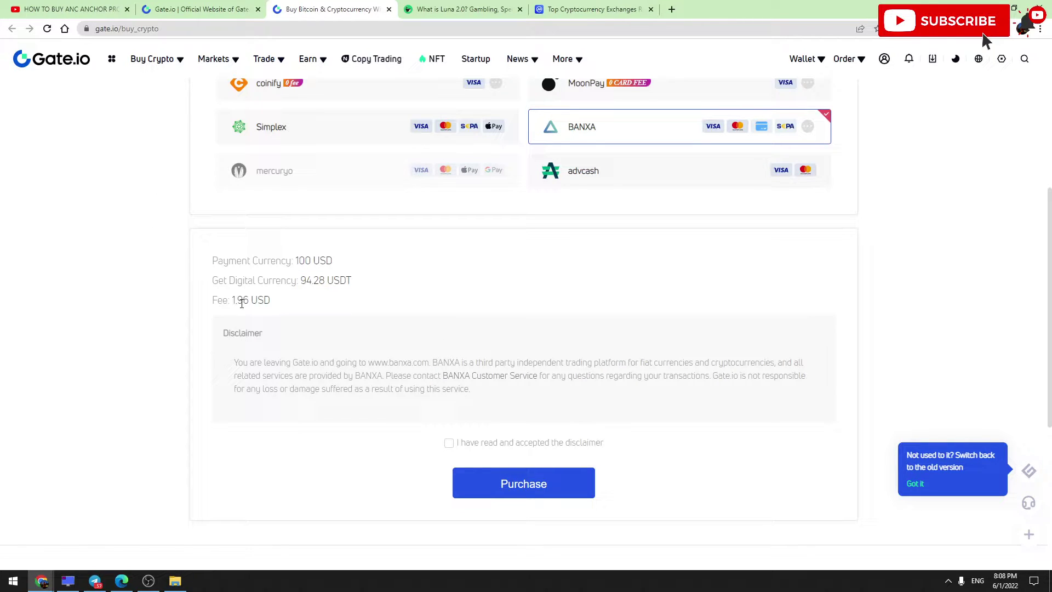
left_click_drag(247, 297, 247, 337)
left_click(443, 456)
left_click(482, 478)
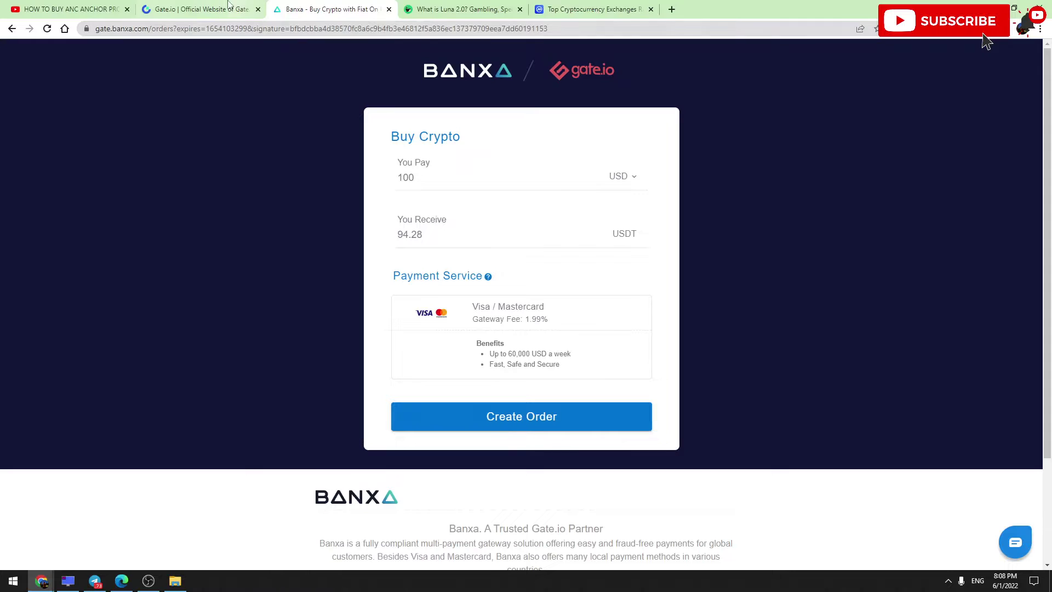
Return to Gate.io and view the Spot Account, showing 107.096439 USDT.
left_click(210, 3)
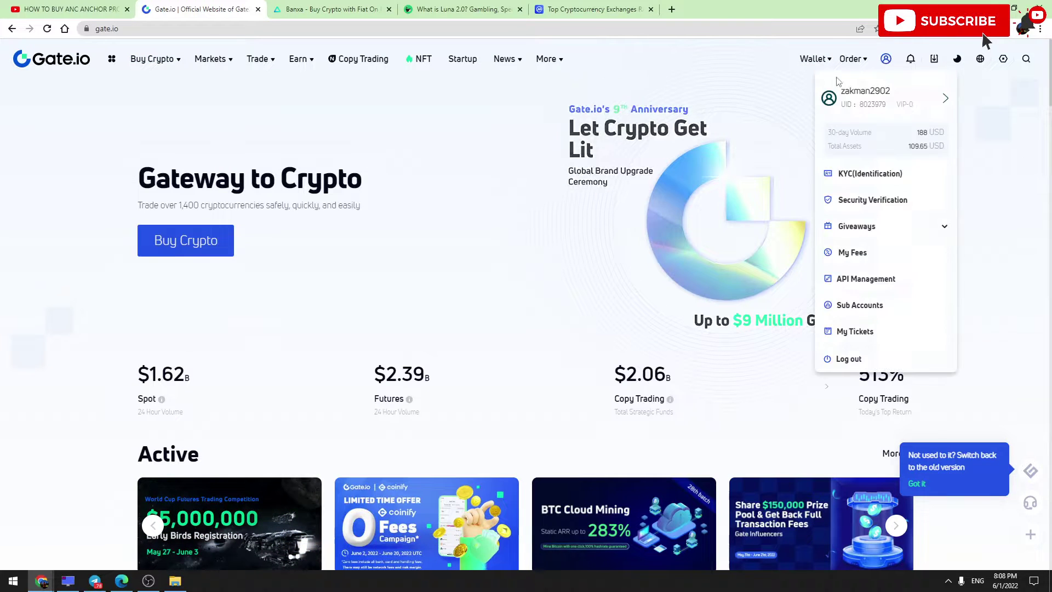
mouse_move(815, 59)
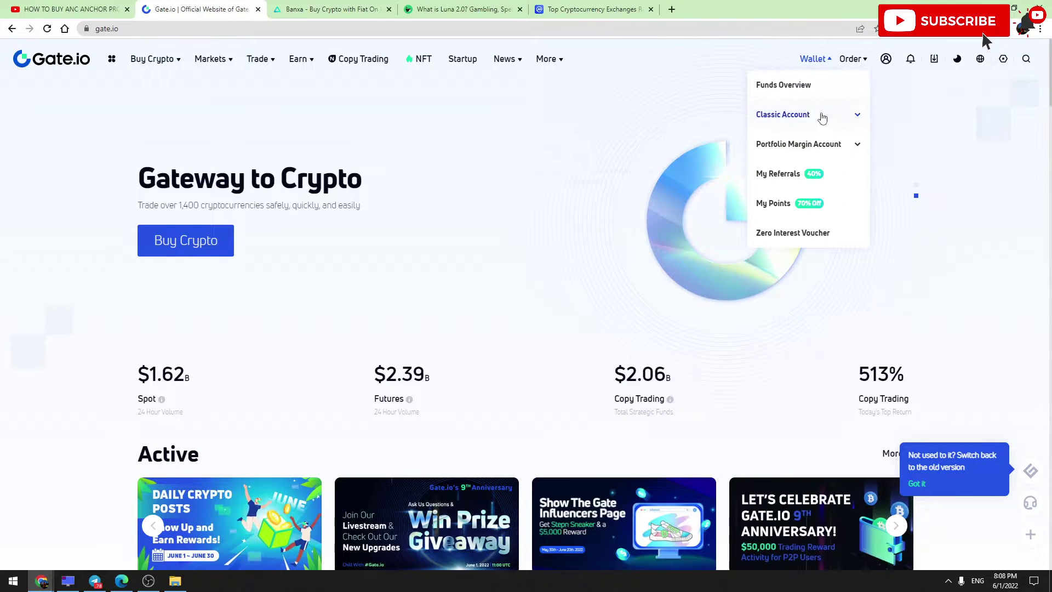
left_click(860, 116)
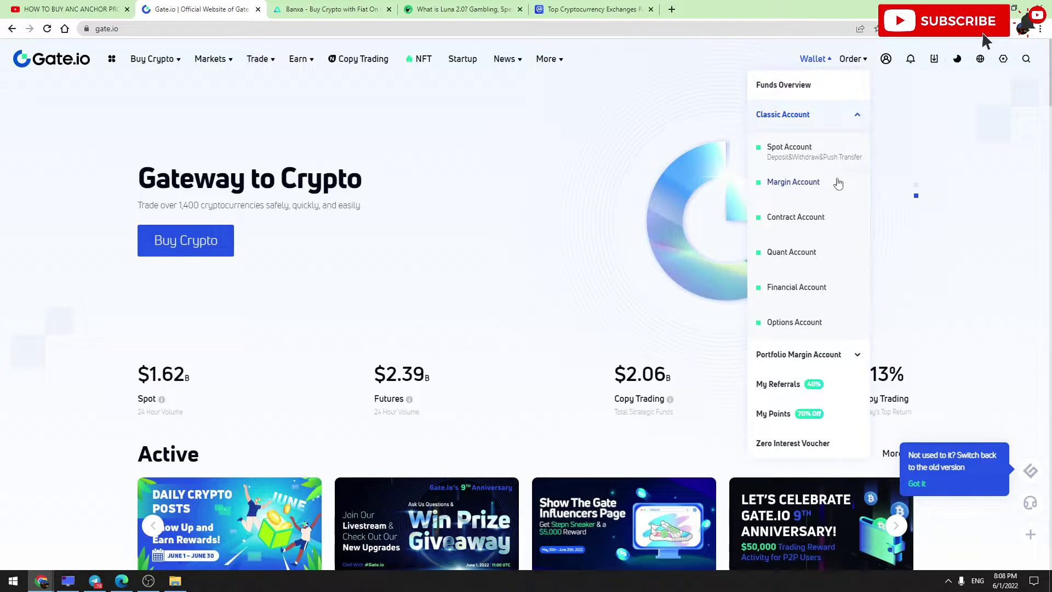
left_click(798, 149)
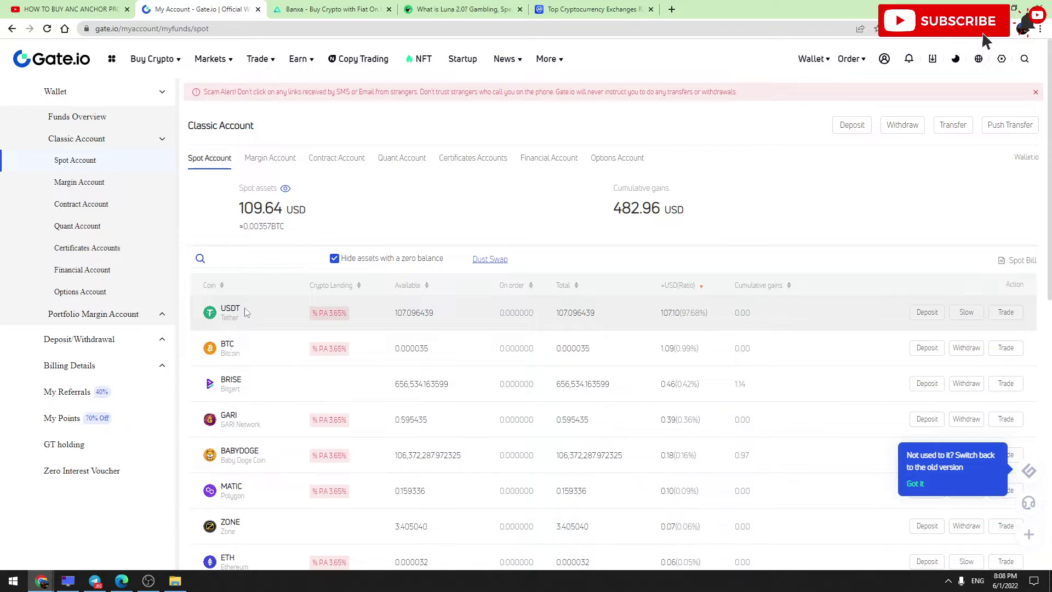
Open spot trading and switch the market to LUNA/USDT.
mouse_move(153, 59)
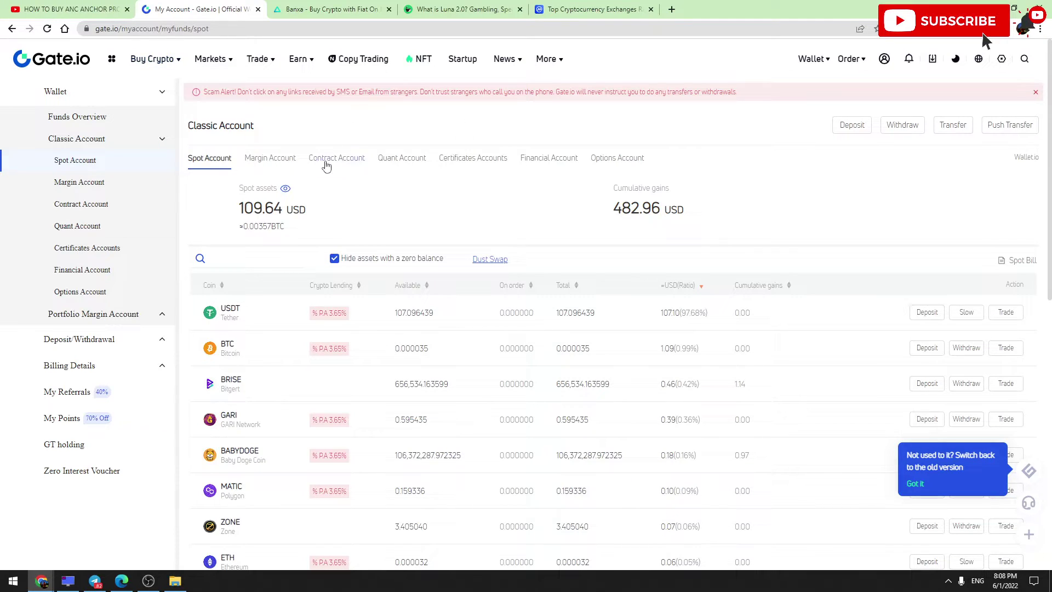
mouse_move(258, 58)
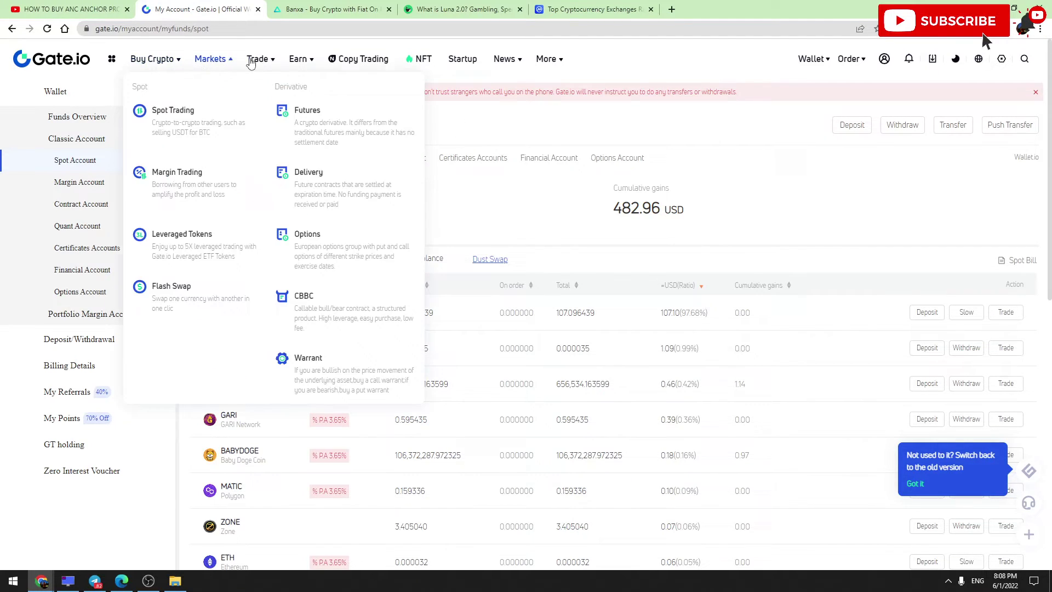
left_click(173, 110)
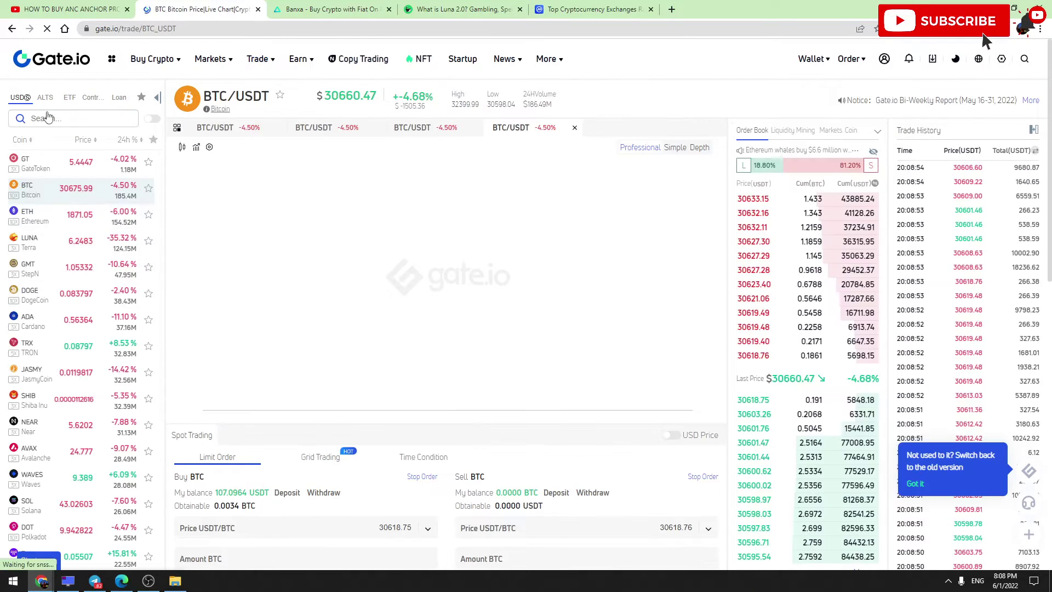
left_click(53, 118)
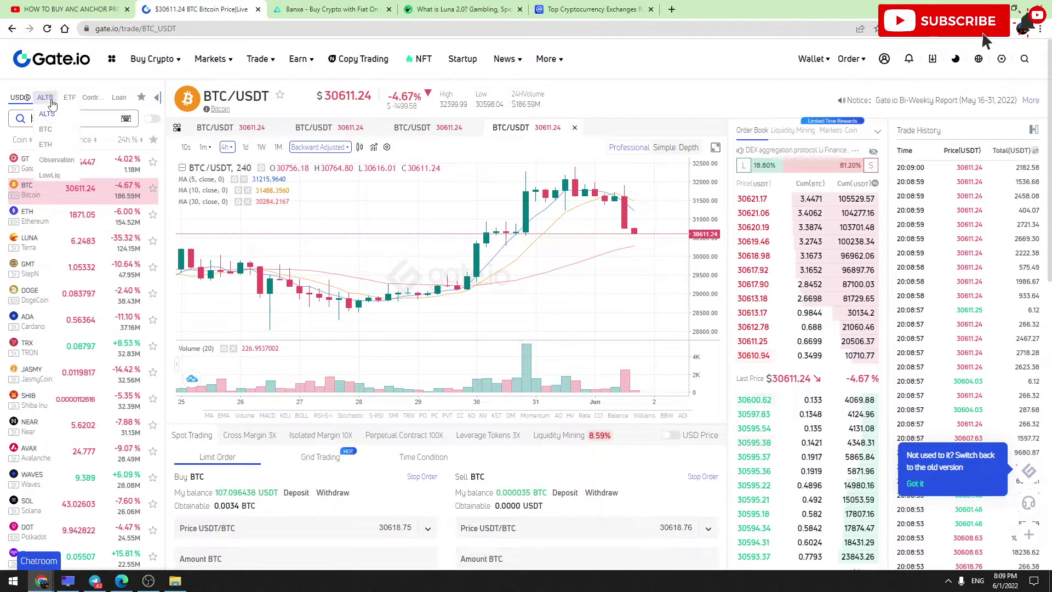
left_click(36, 241)
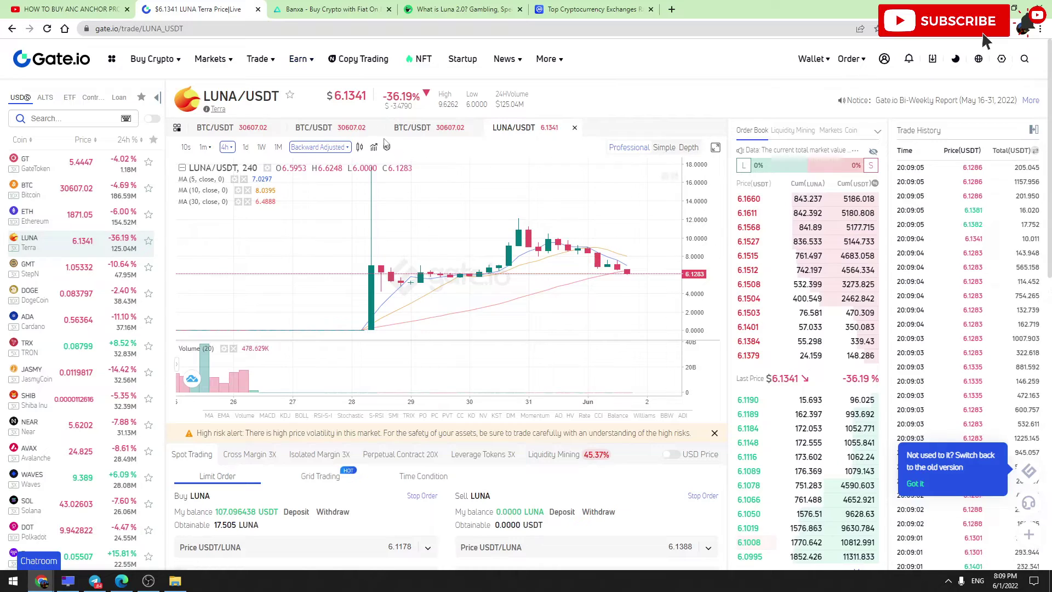
Buy LUNA with a 100 USDT total at 6.1177, receiving 0.325 LUNA.
scroll(266, 173, "down", 1)
scroll(305, 274, "down", 2)
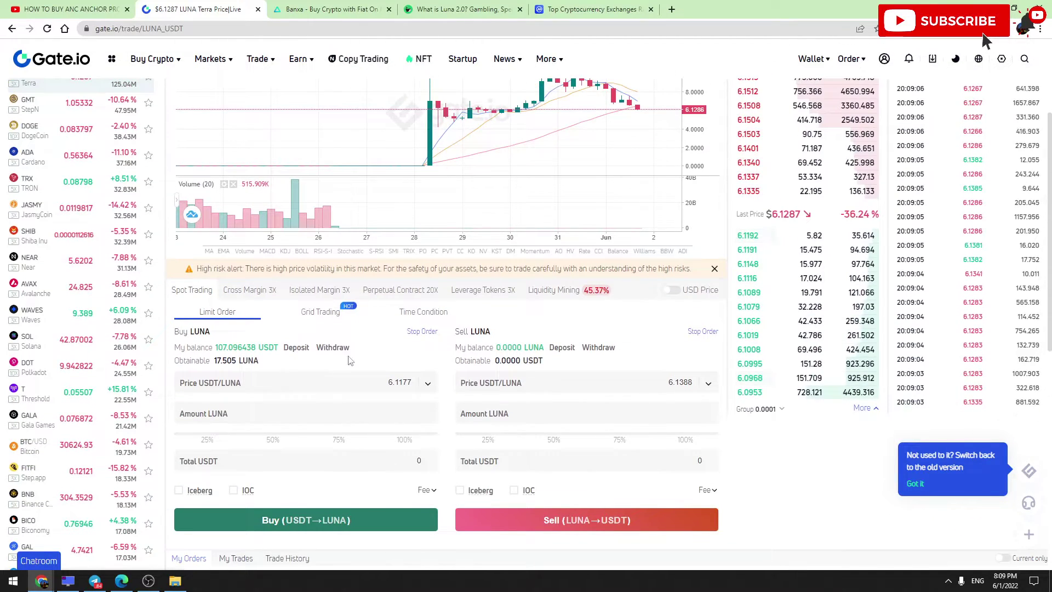
scroll(416, 406, "down", 1)
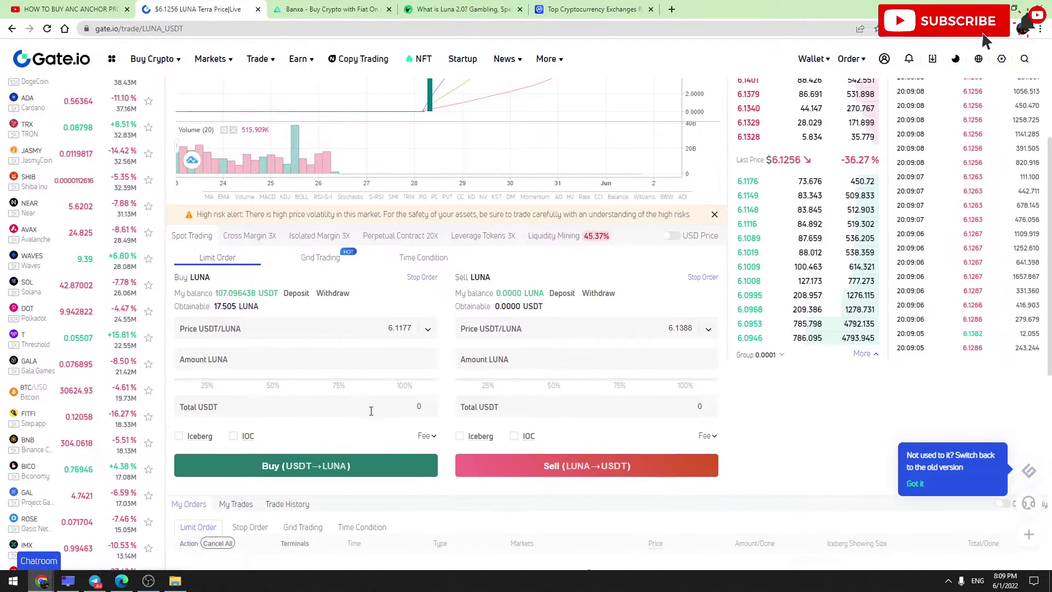
left_click(428, 406)
type("100")
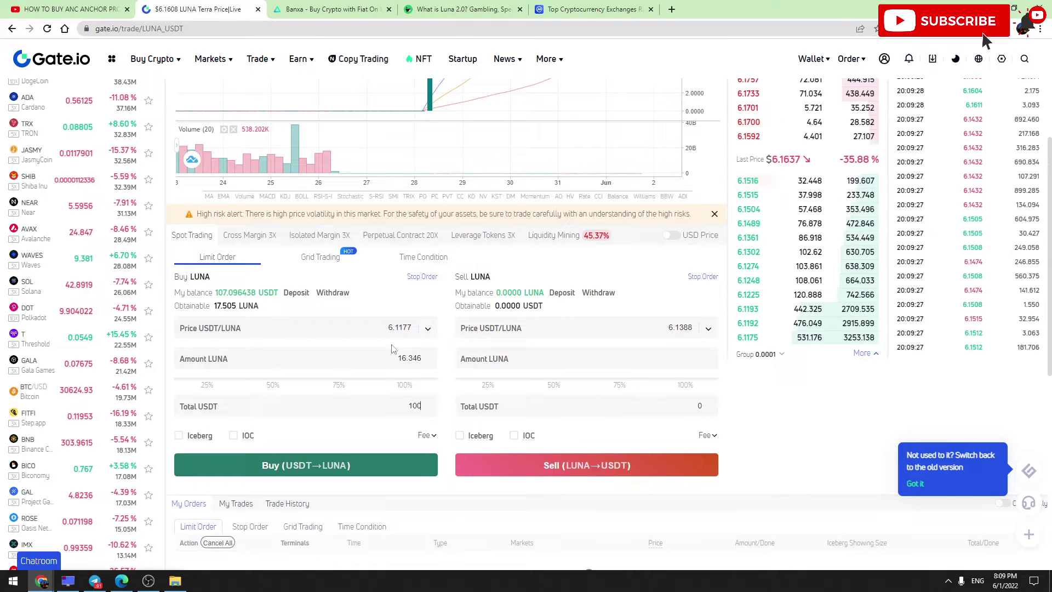
scroll(298, 374, "down", 1)
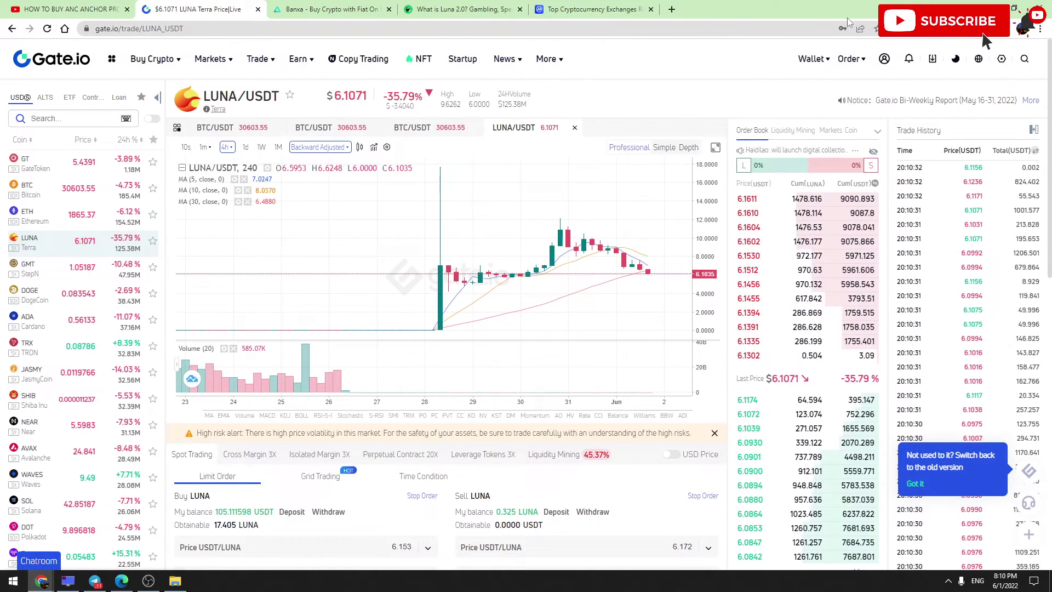
mouse_move(812, 59)
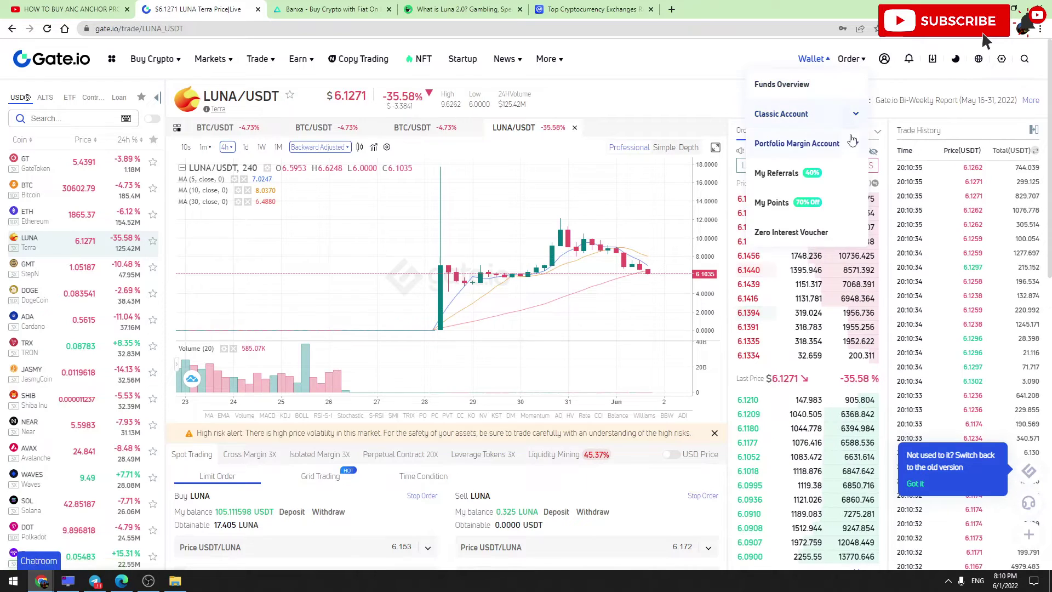
Confirm 0.325 LUNA in the Spot Account, then bring up CoinMarketCap's exchange rankings.
left_click(856, 117)
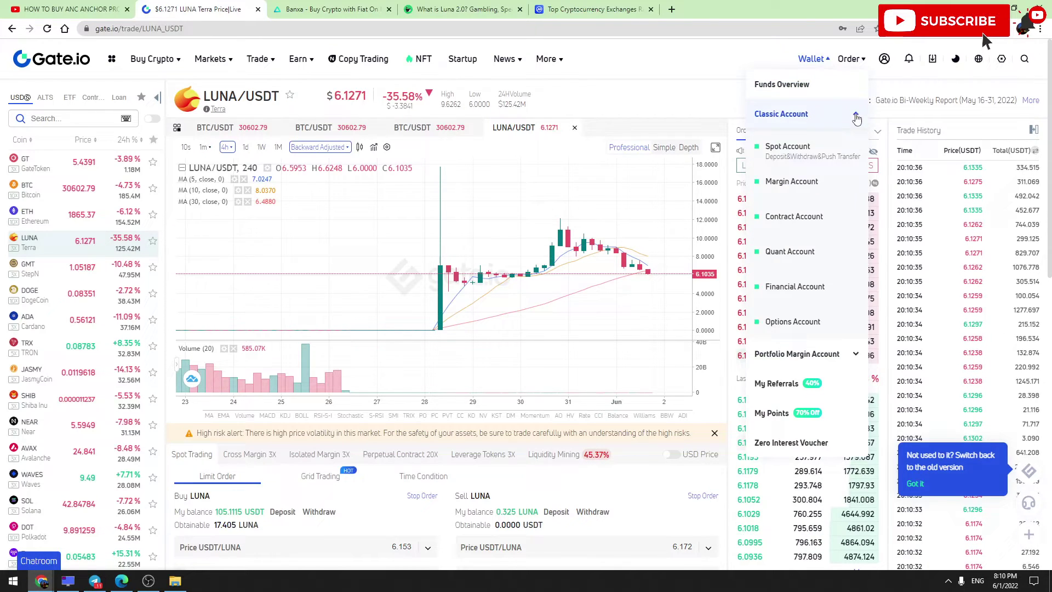
left_click(778, 146)
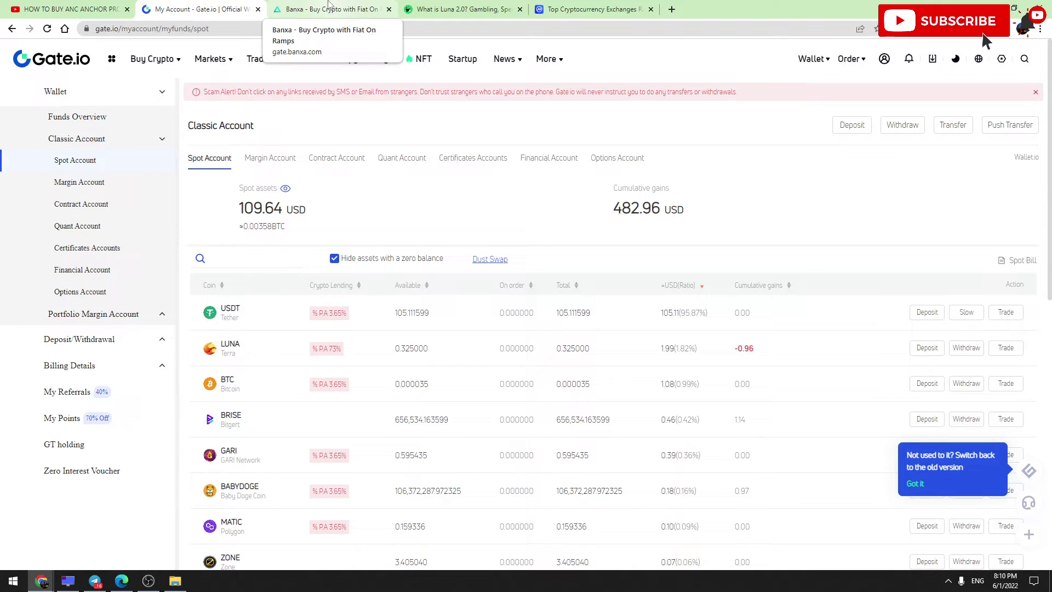
left_click(589, 9)
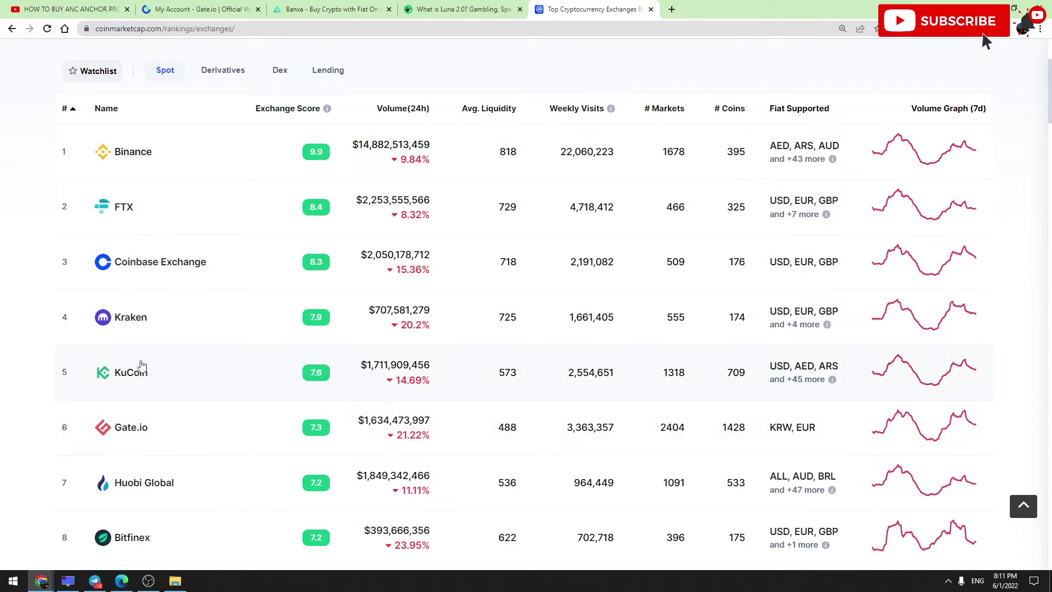
Return to Gate.io's Spot Account showing 0.325 LUNA and 105.111599 USDT.
left_click(200, 9)
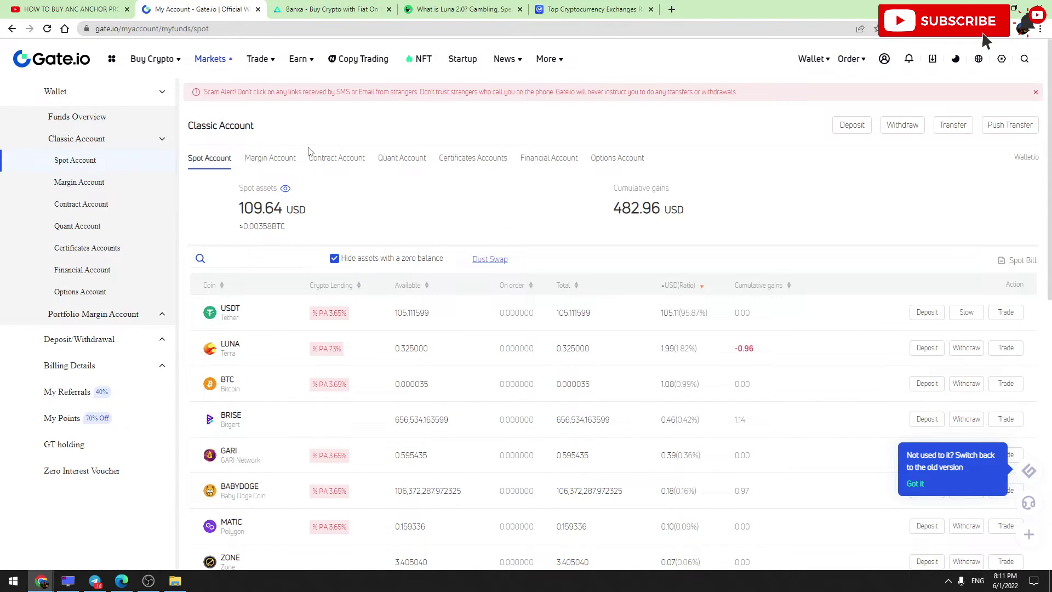